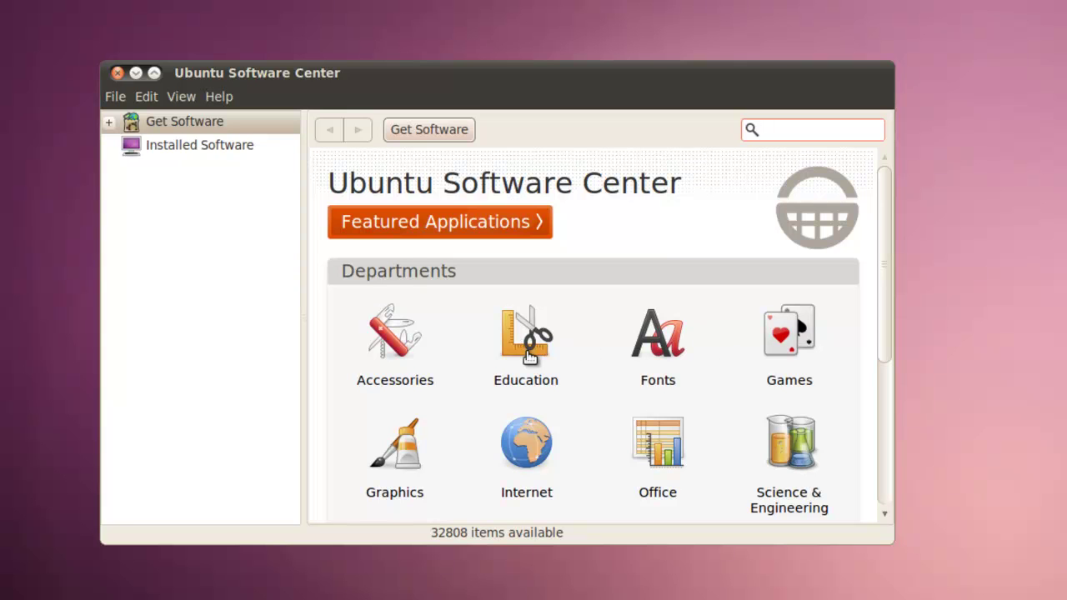
Search the Software Center for 'Adobe' and select the Adobe Reader 9 result.
{"action": "left_click_drag", "start_coordinate": [889, 305], "coordinate": [886, 372]}
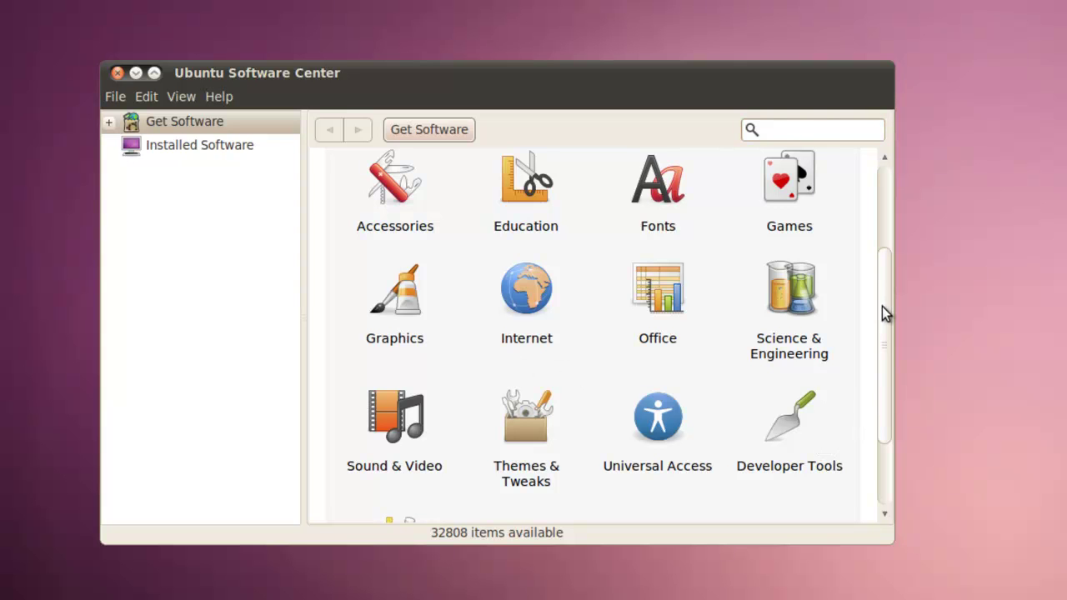
{"action": "left_click_drag", "start_coordinate": [882, 306], "coordinate": [875, 201]}
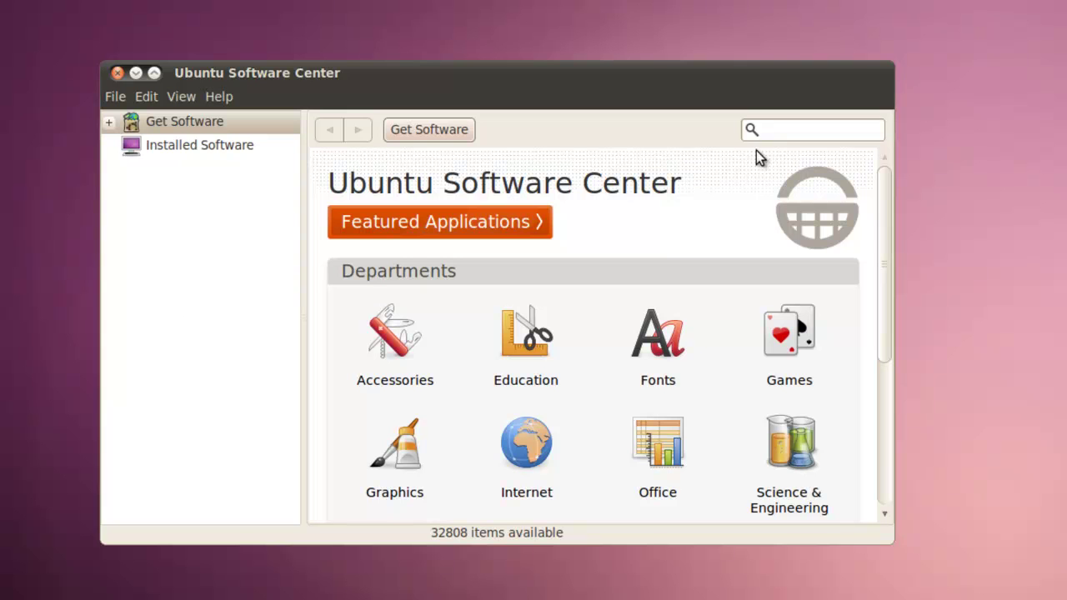
{"action": "left_click", "coordinate": [774, 129]}
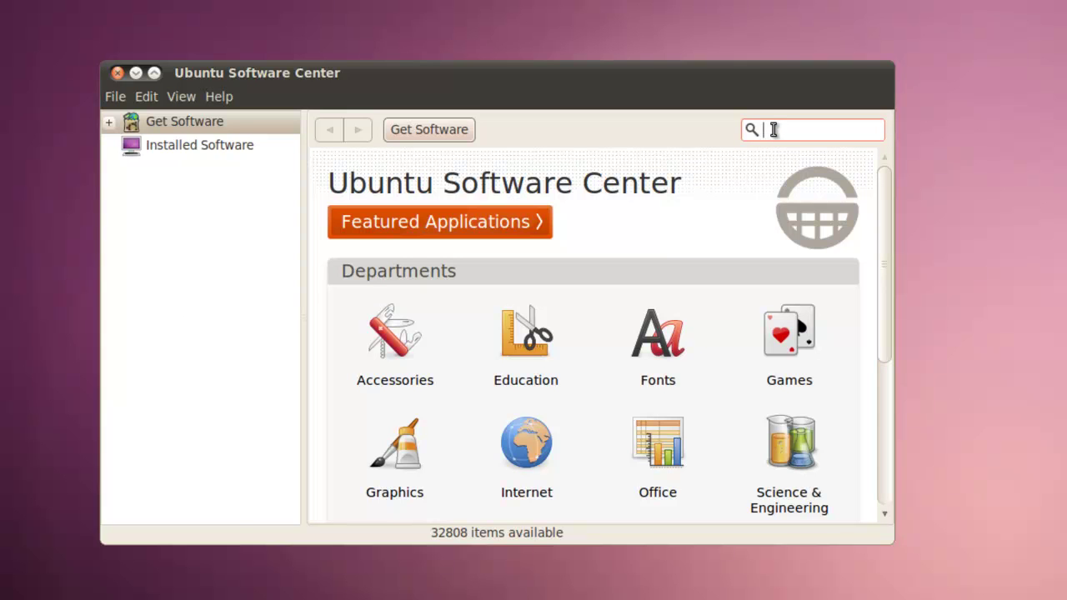
{"action": "type", "text": "Adobe"}
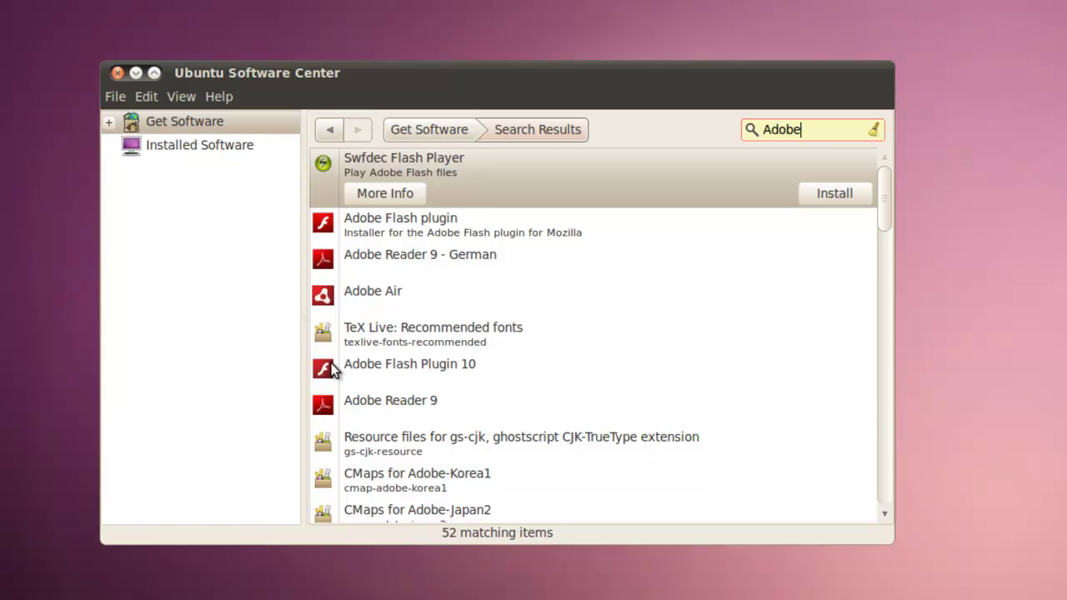
{"action": "left_click", "coordinate": [323, 410]}
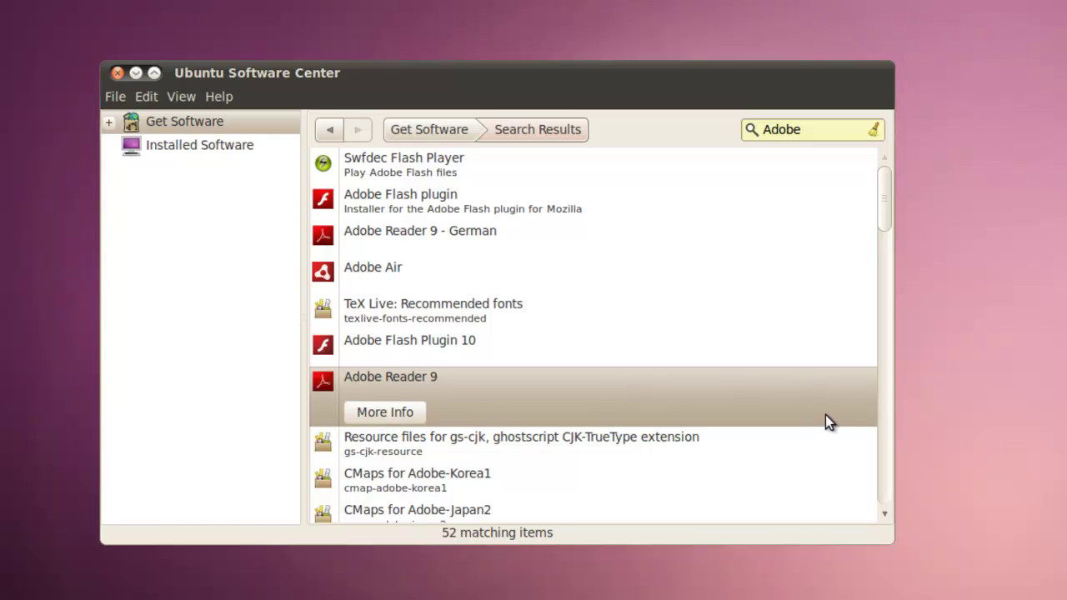
Enable the lucid-partner source from Adobe Reader 9's details page, authenticate, and install Adobe Reader 9.
{"action": "left_click", "coordinate": [396, 414]}
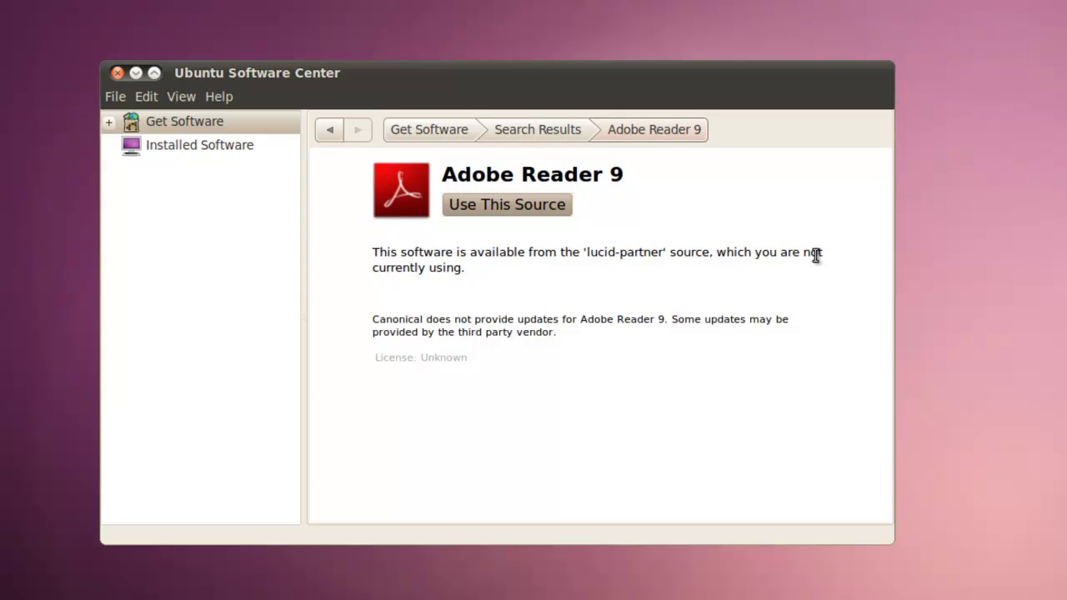
{"action": "left_click", "coordinate": [507, 204]}
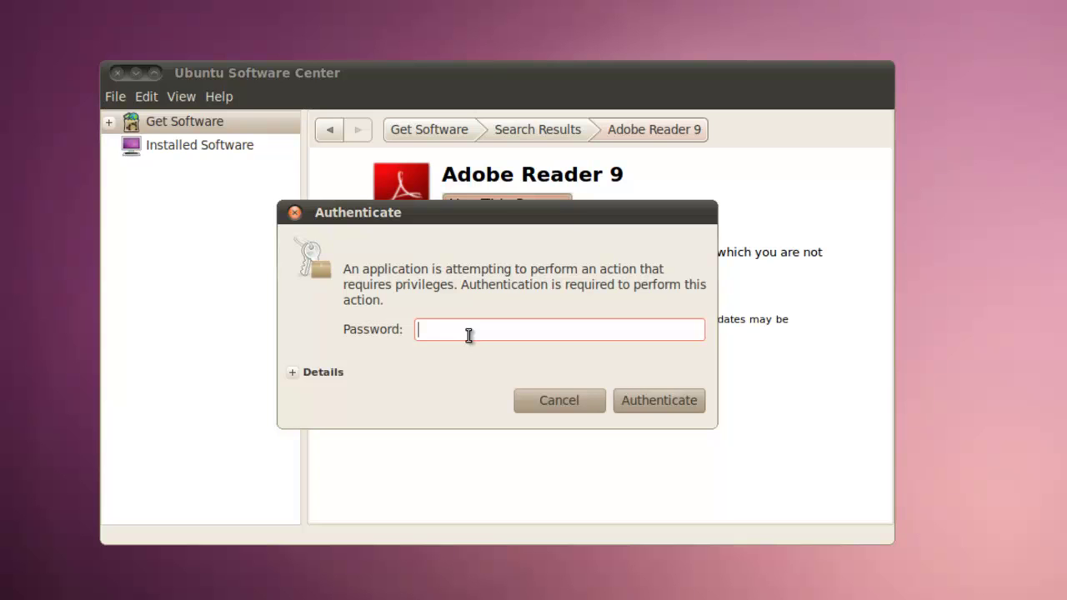
{"action": "type", "text": "••••"}
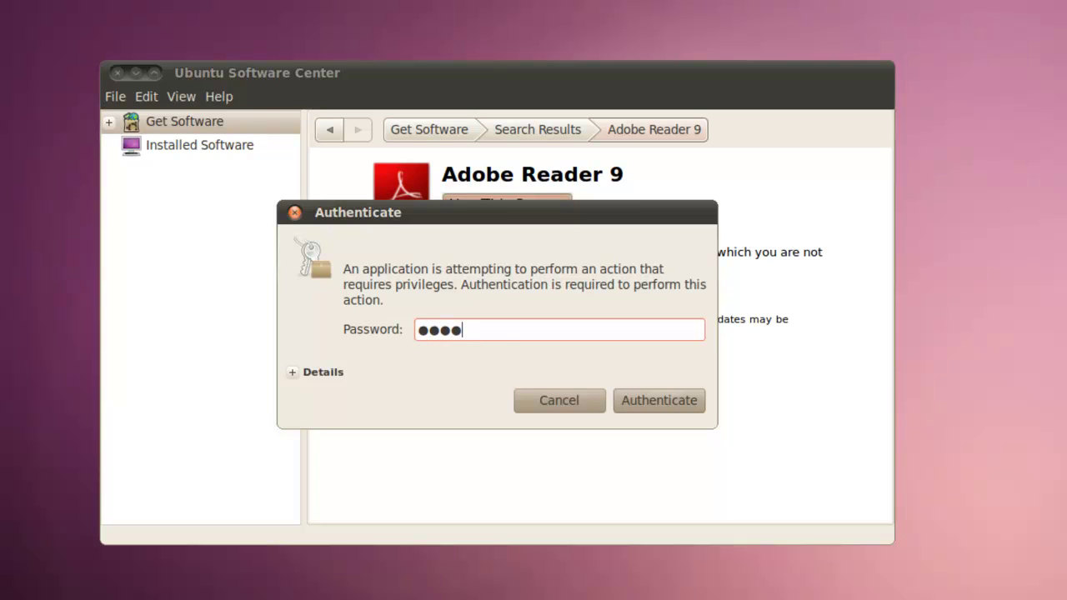
{"action": "type", "text": "••••"}
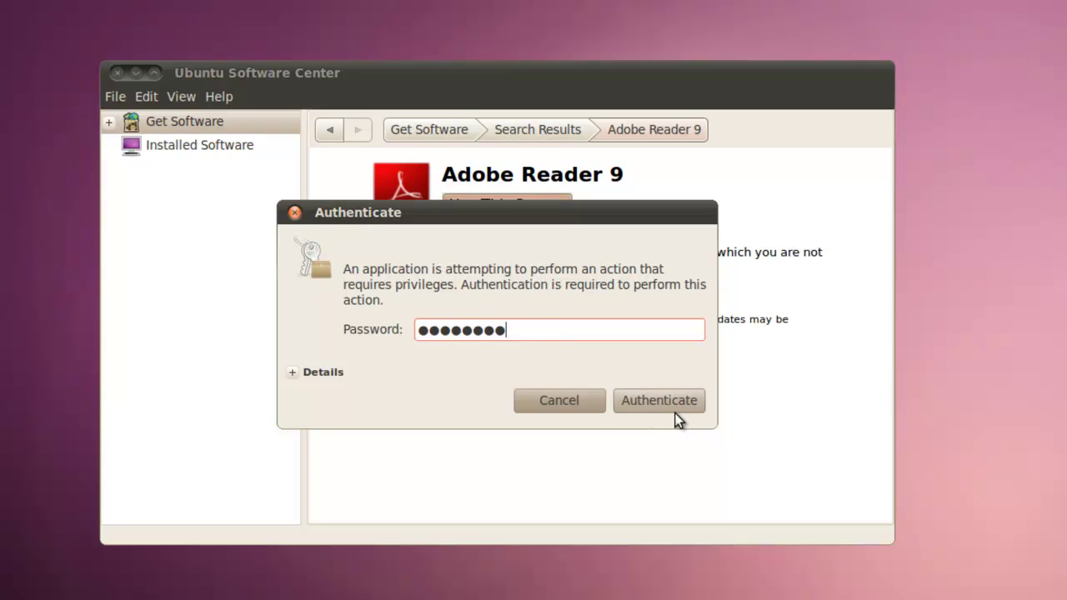
{"action": "left_click", "coordinate": [679, 404]}
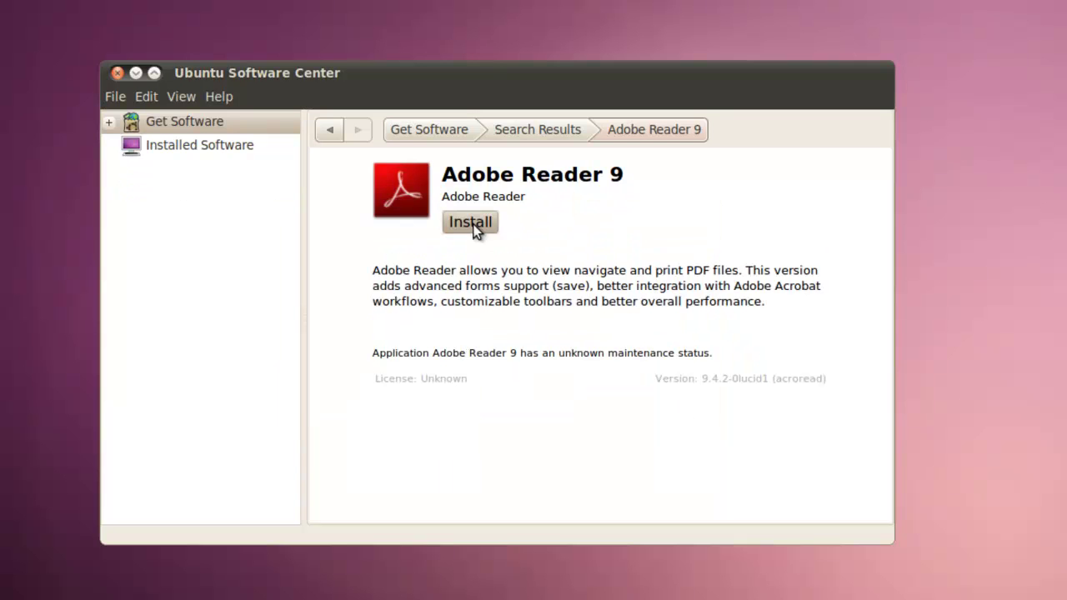
{"action": "left_click", "coordinate": [471, 223]}
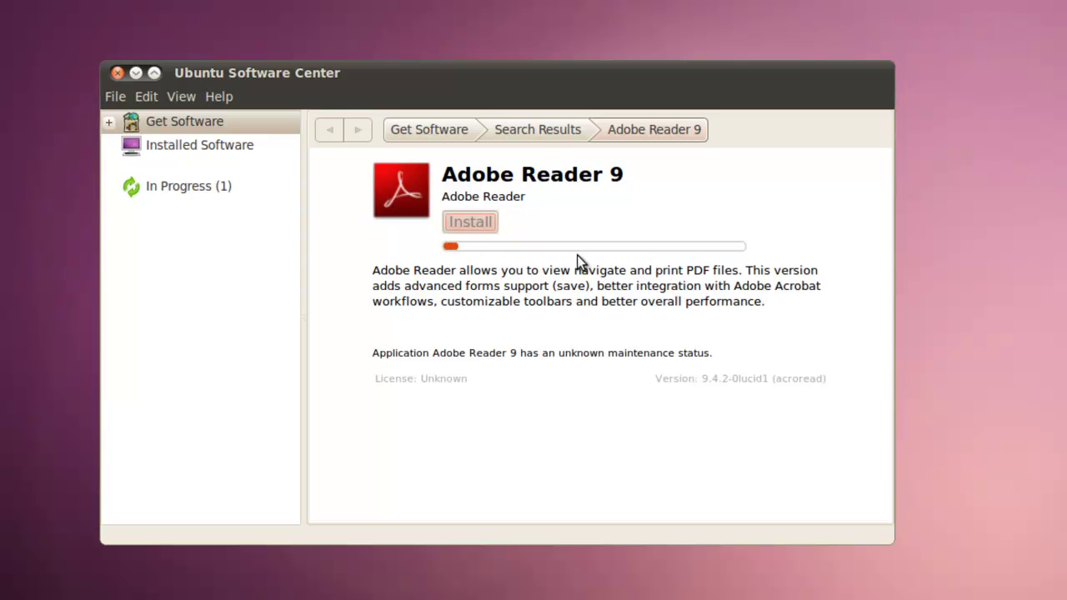
Back in the Adobe search results, queue the Adobe Flash plugin and Adobe Air for installation.
{"action": "left_click", "coordinate": [546, 132]}
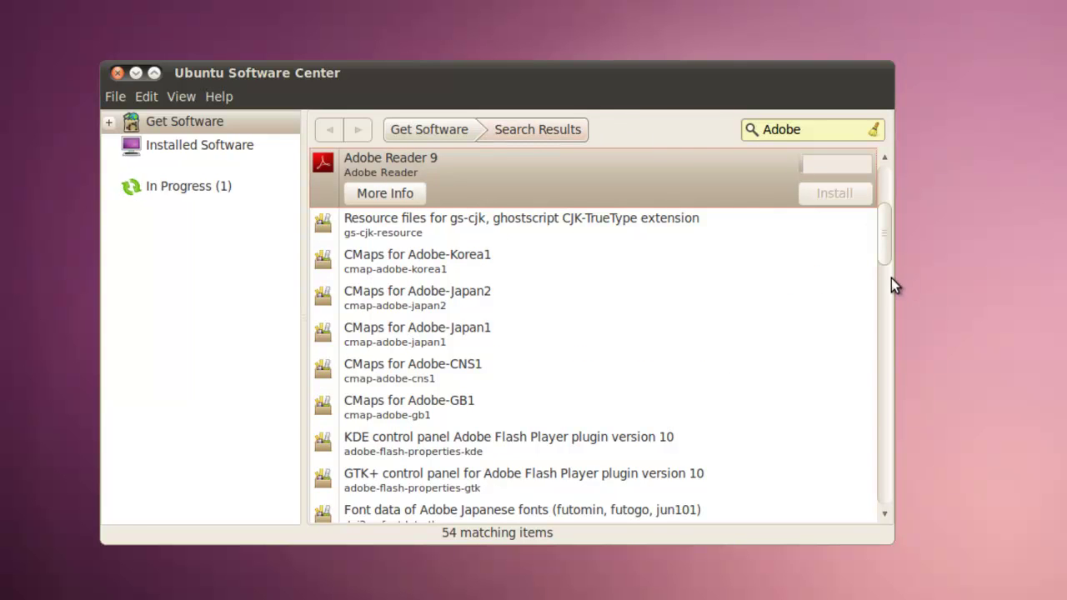
{"action": "scroll", "coordinate": [887, 253], "scroll_direction": "up", "scroll_amount": 5}
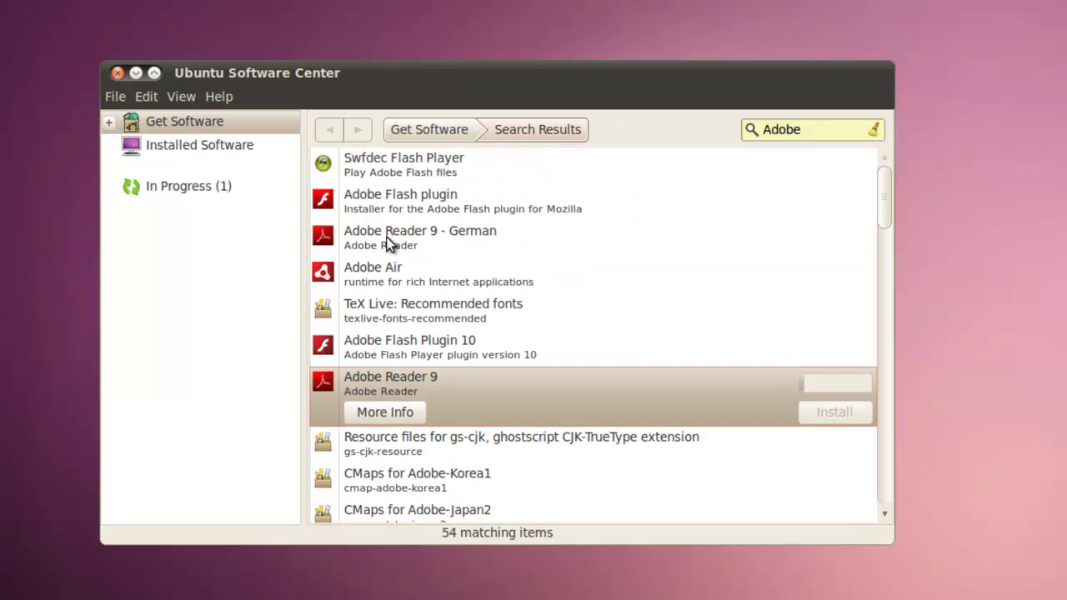
{"action": "left_click", "coordinate": [339, 208]}
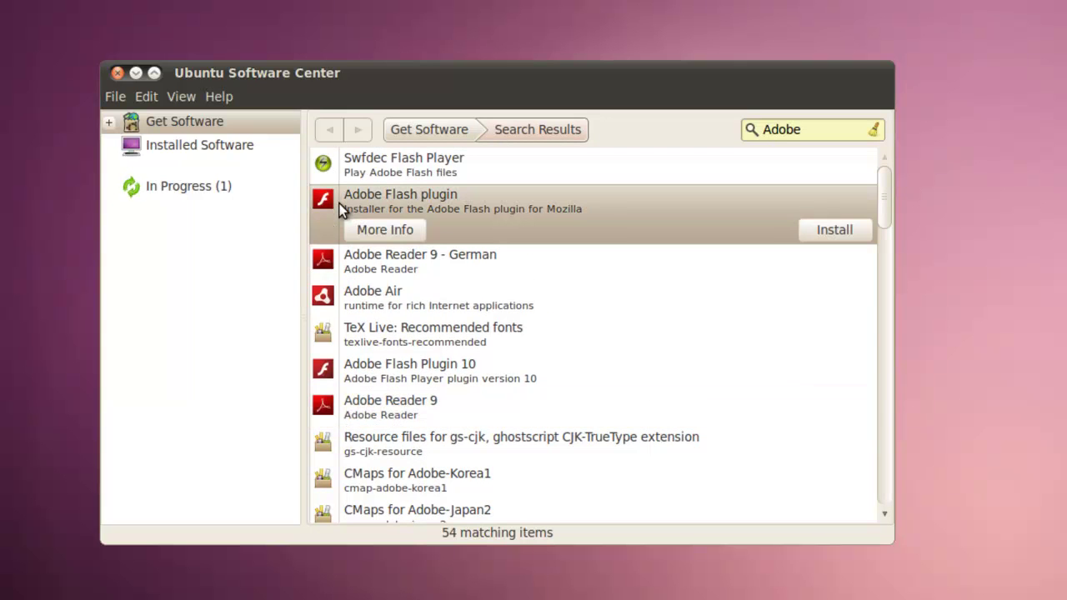
{"action": "left_click", "coordinate": [848, 238]}
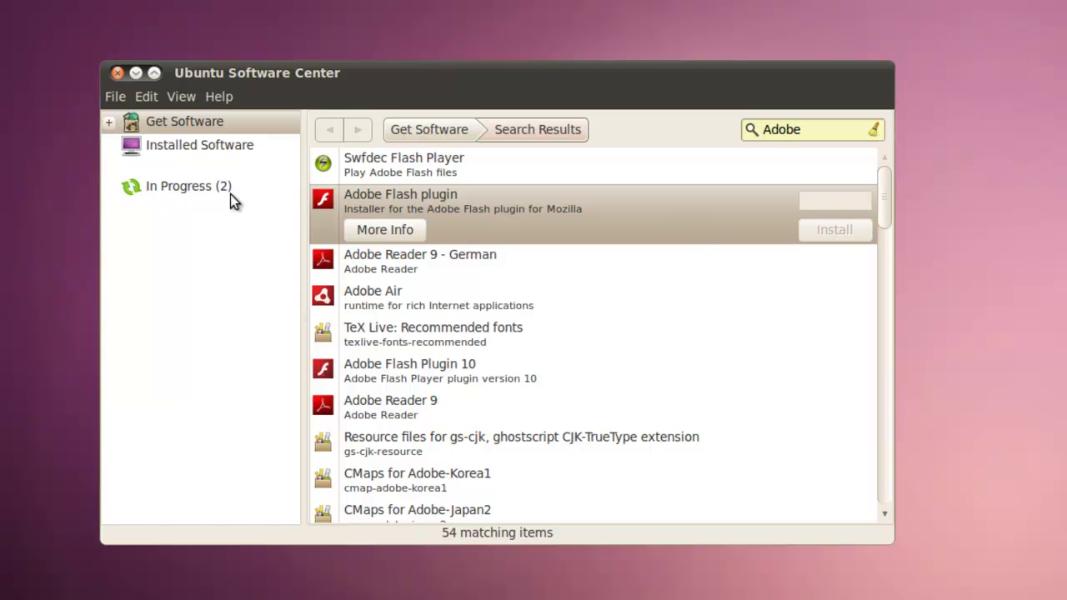
{"action": "left_click", "coordinate": [370, 298]}
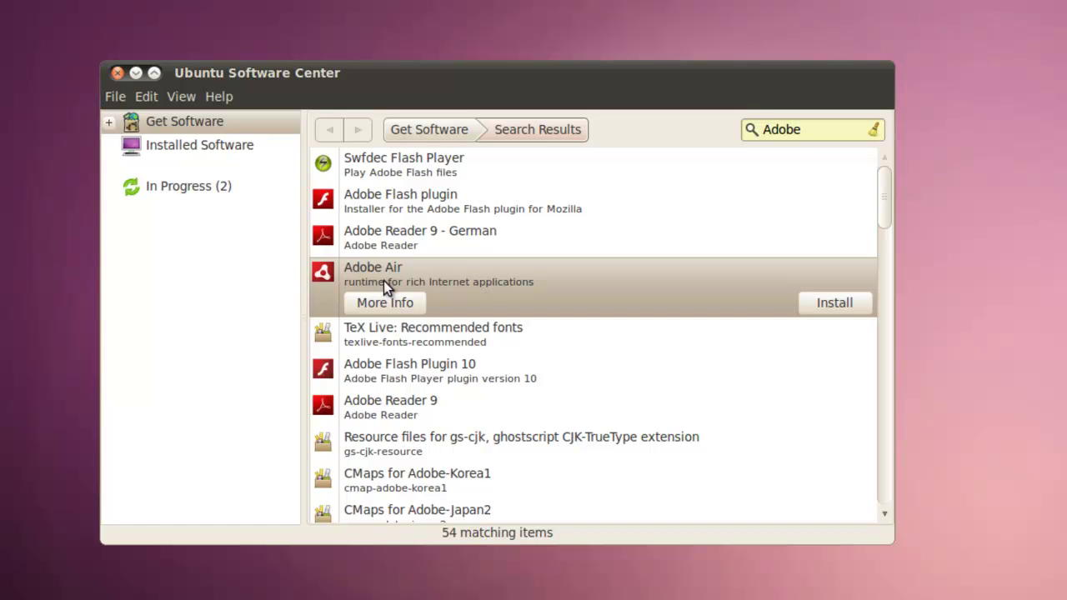
{"action": "left_click", "coordinate": [852, 306]}
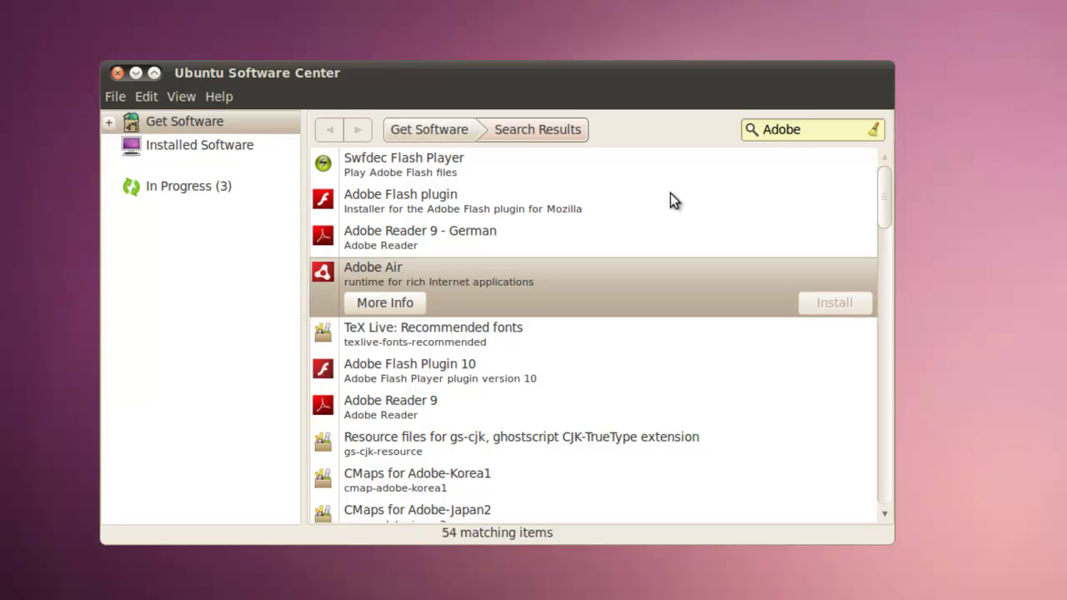
Replace the search term with 'VLC' and install VLC media player.
{"action": "left_click", "coordinate": [809, 130]}
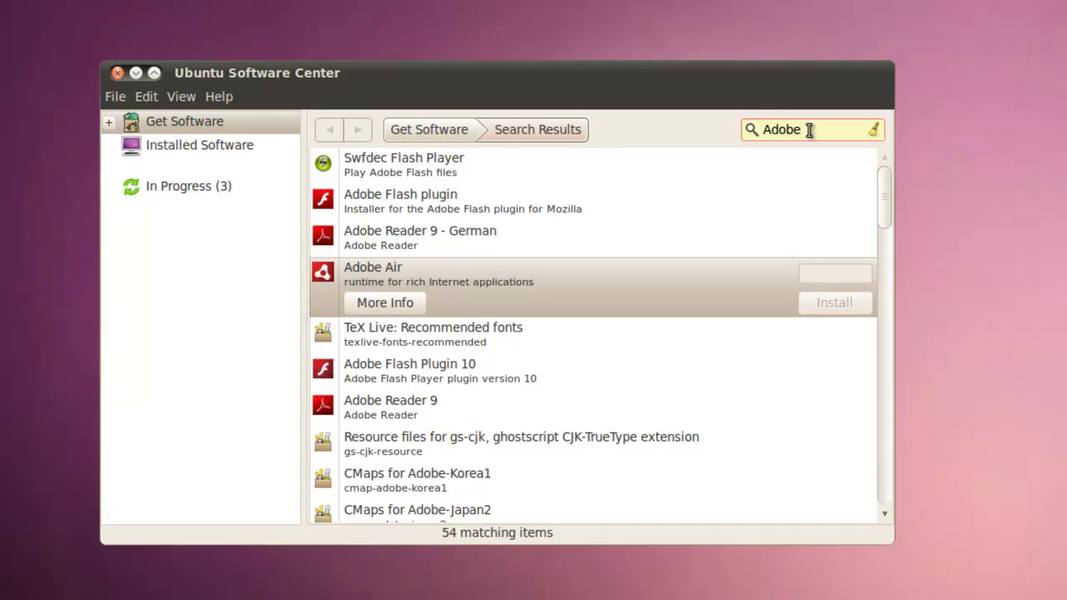
{"action": "key", "text": "BackSpace"}
{"action": "key", "text": "BackSpace"}
{"action": "key", "text": "BackSpace"}
{"action": "key", "text": "BackSpace"}
{"action": "key", "text": "BackSpace"}
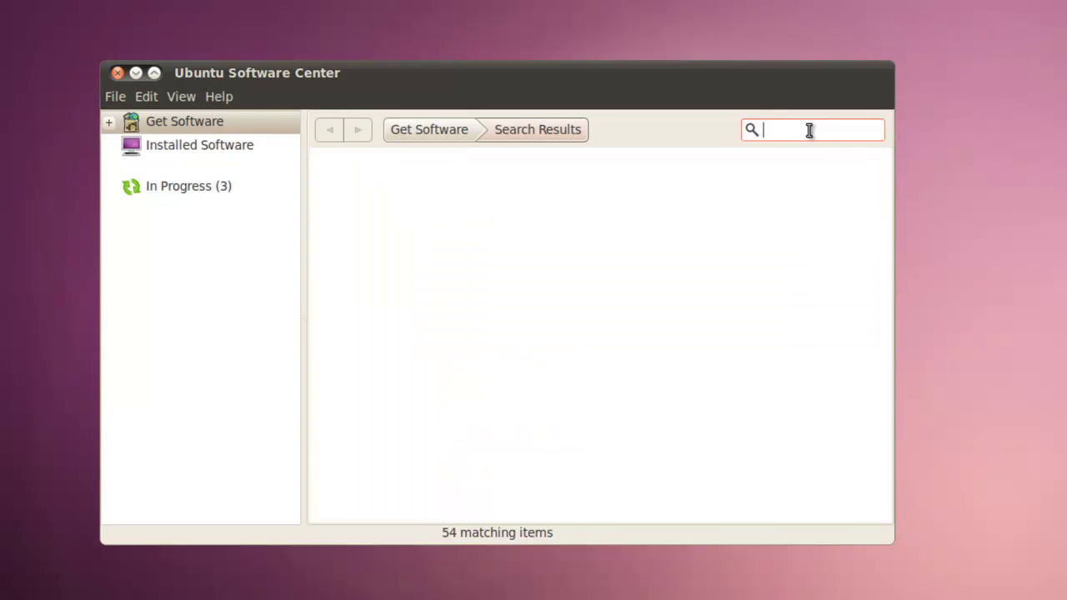
{"action": "type", "text": "VLC"}
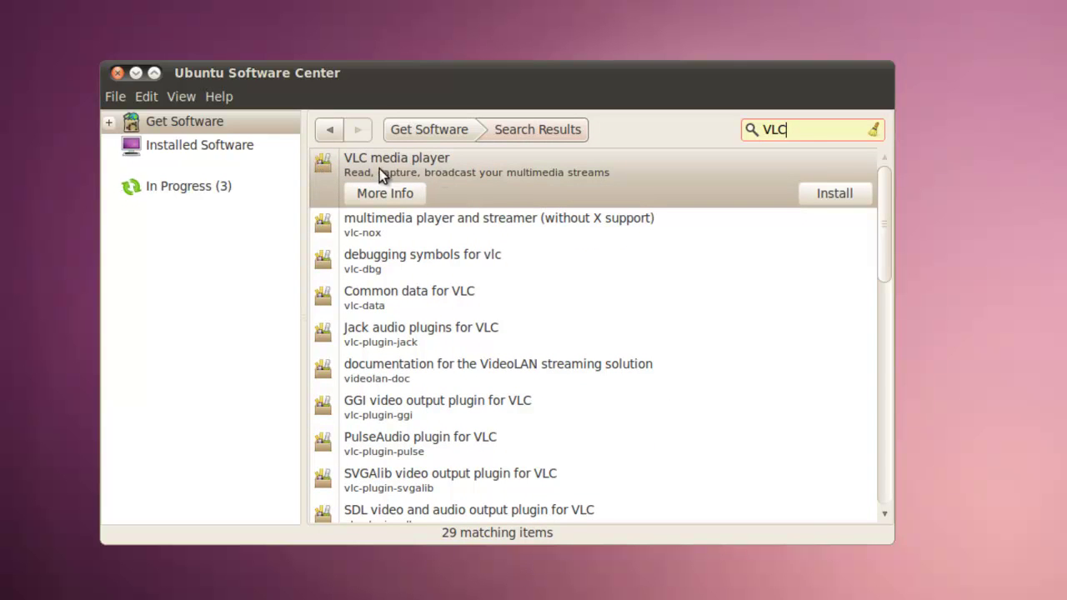
{"action": "left_click", "coordinate": [838, 197]}
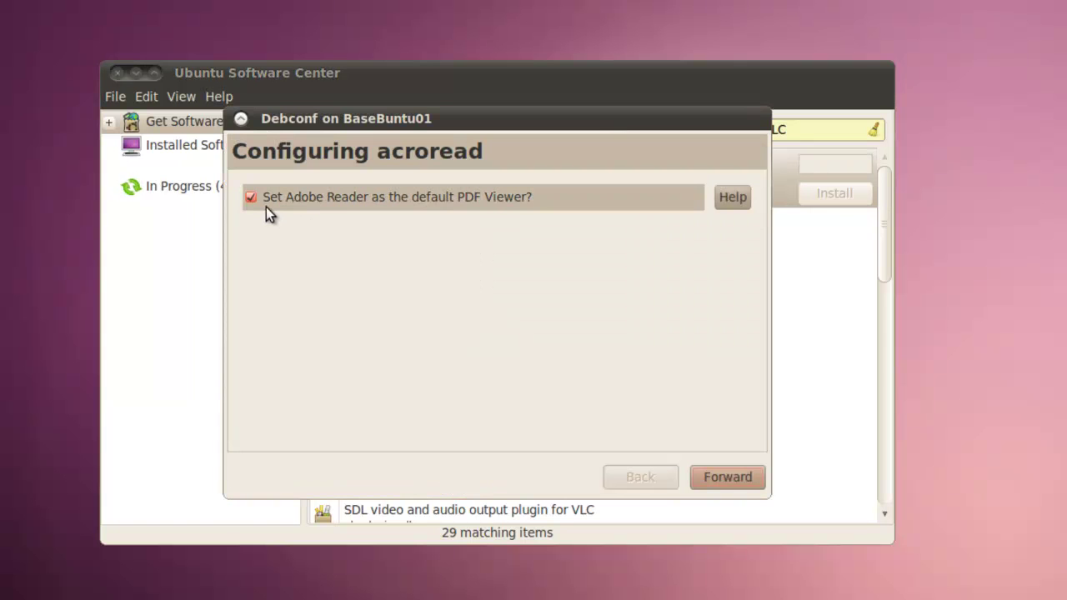
Leave 'Set Adobe Reader as the default PDF Viewer?' ticked in the acroread configuration.
{"action": "mouse_move", "coordinate": [266, 207]}
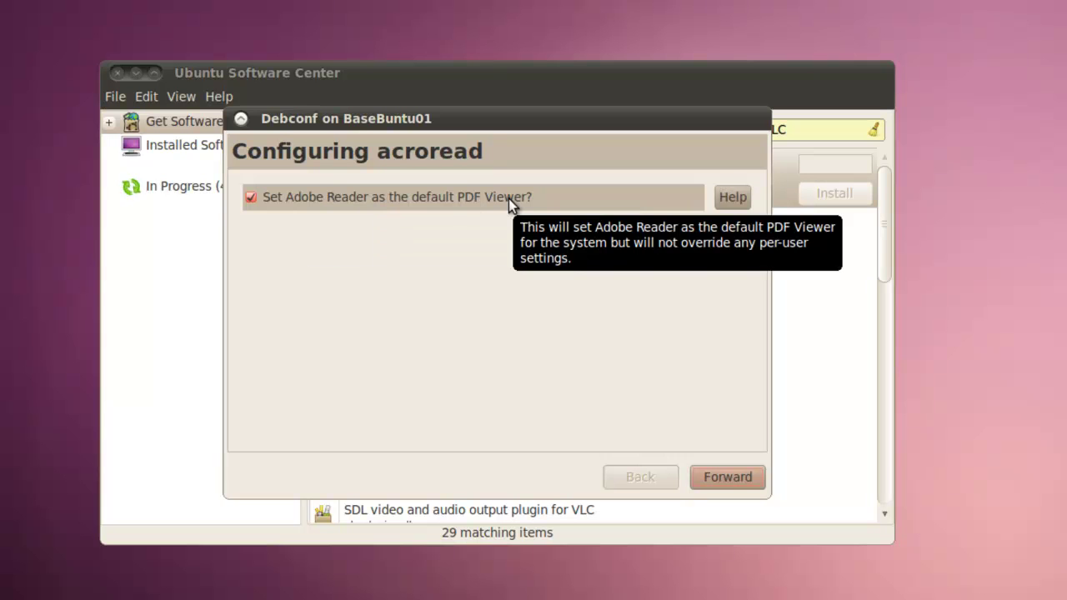
Finish the acroread configuration and view the In Progress installations list.
{"action": "left_click", "coordinate": [738, 480]}
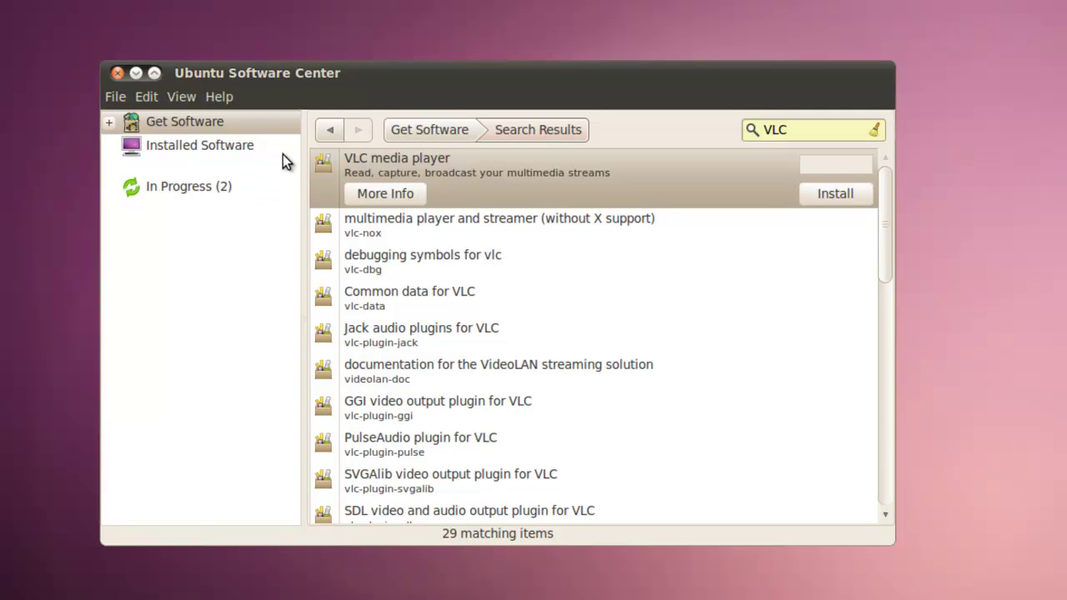
{"action": "left_click", "coordinate": [139, 185]}
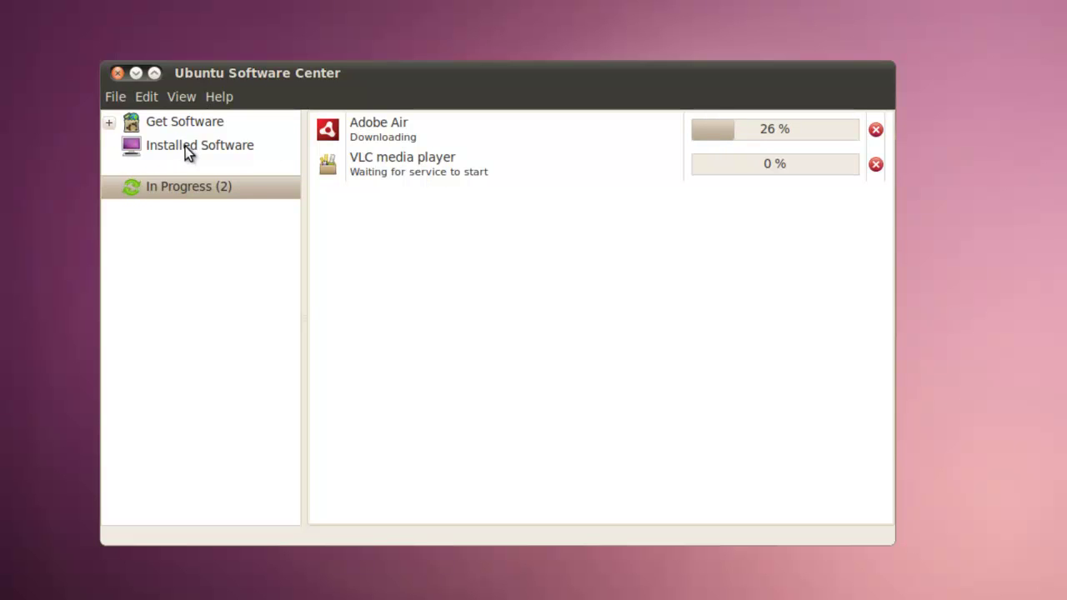
Review the Installed Software list, then return to VLC media player's download progress.
{"action": "left_click", "coordinate": [139, 143]}
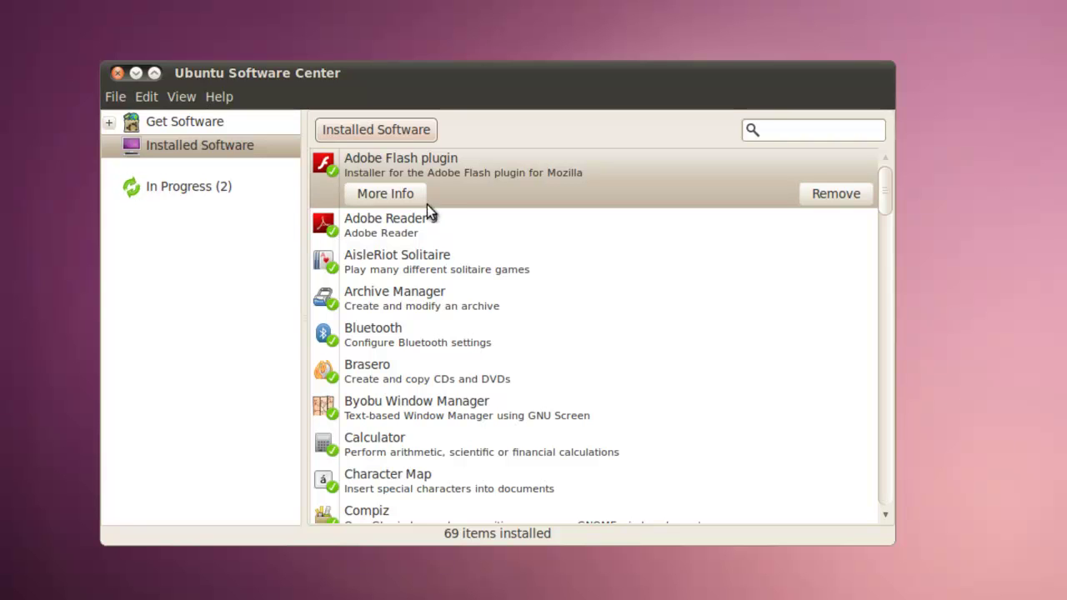
{"action": "left_click", "coordinate": [386, 331]}
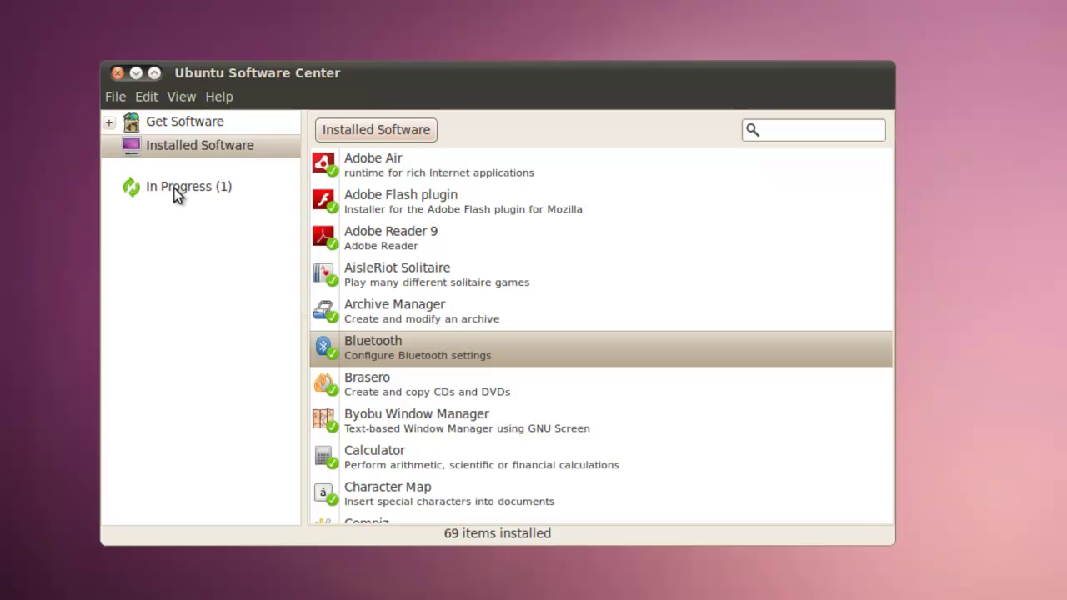
{"action": "left_click", "coordinate": [157, 184]}
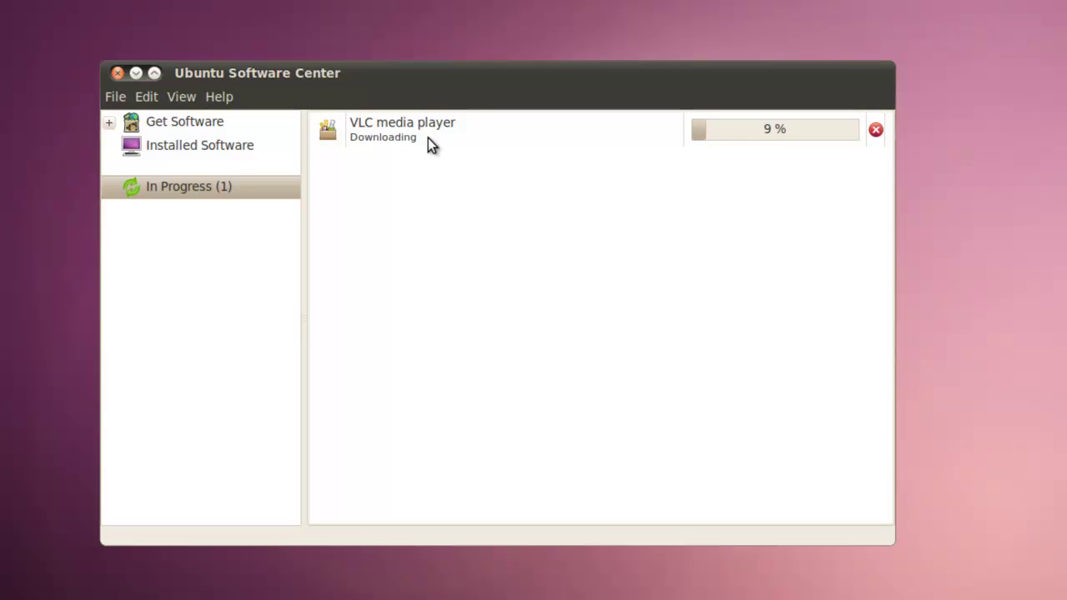
From the Software Center home page, browse to the Graphics department's 3D category.
{"action": "left_click", "coordinate": [181, 122]}
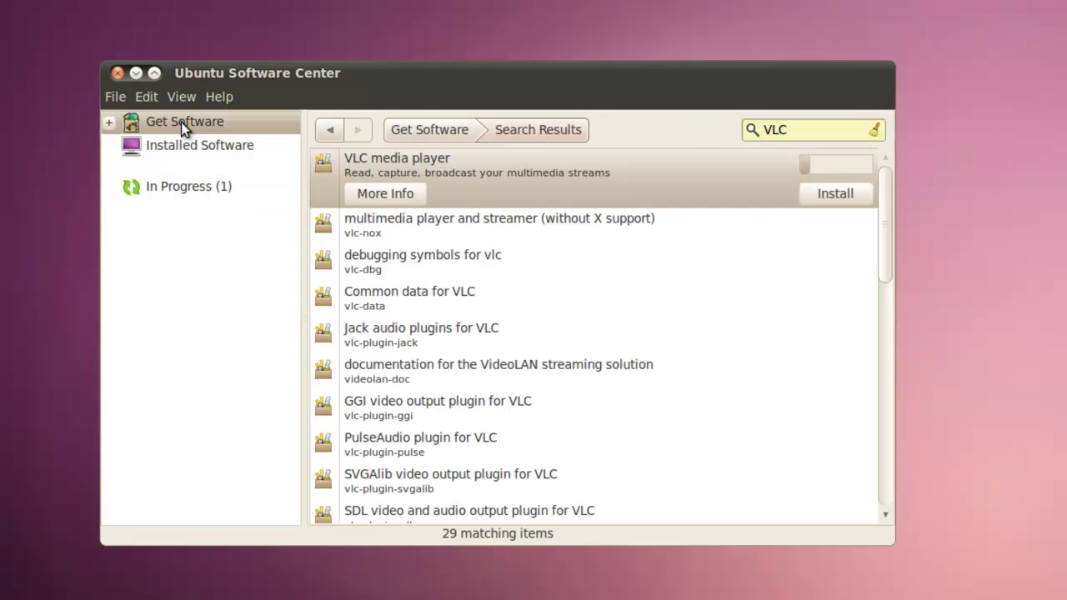
{"action": "left_click", "coordinate": [426, 133]}
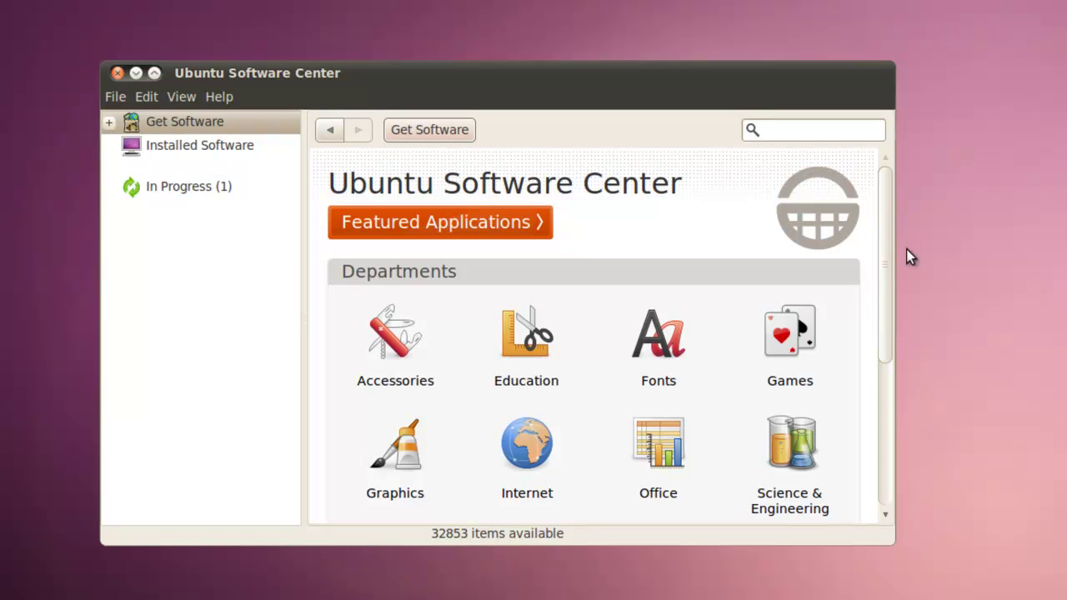
{"action": "left_click_drag", "start_coordinate": [885, 225], "coordinate": [893, 367]}
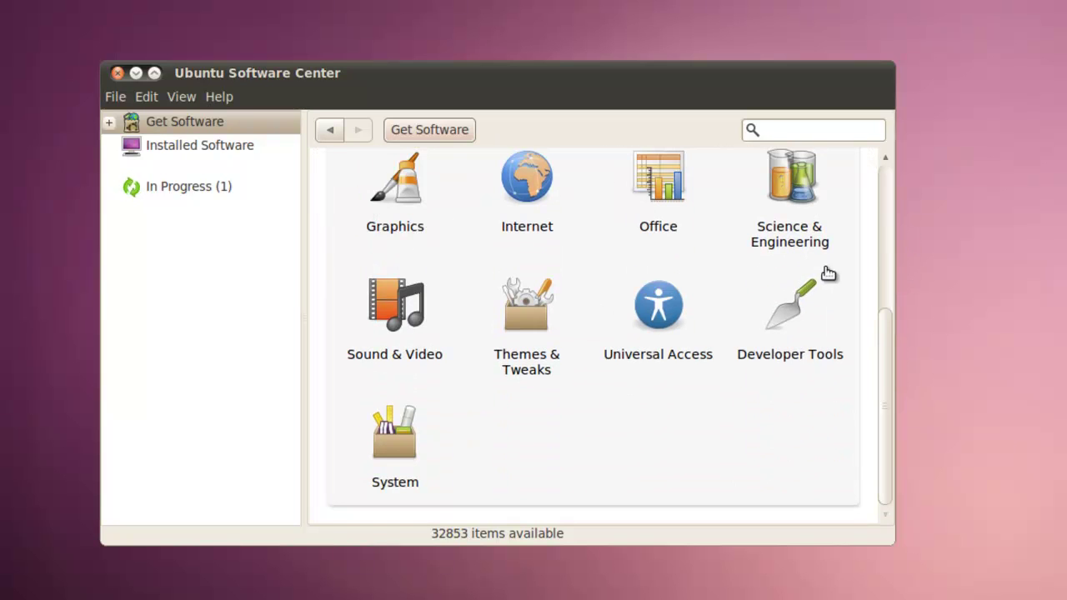
{"action": "left_click_drag", "start_coordinate": [890, 328], "coordinate": [892, 242]}
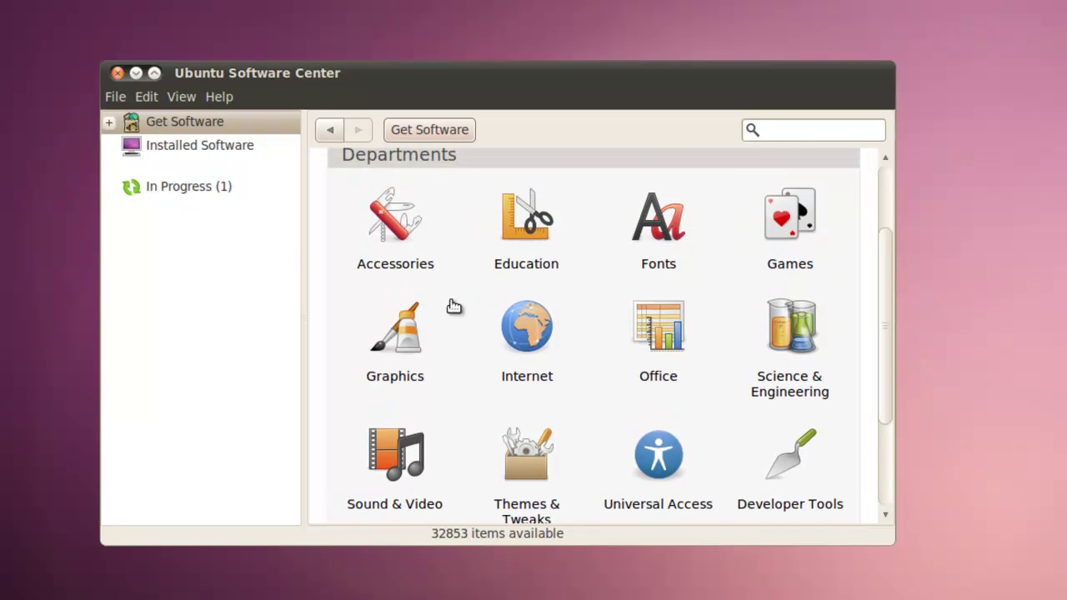
{"action": "left_click", "coordinate": [404, 350]}
{"action": "left_click", "coordinate": [397, 261]}
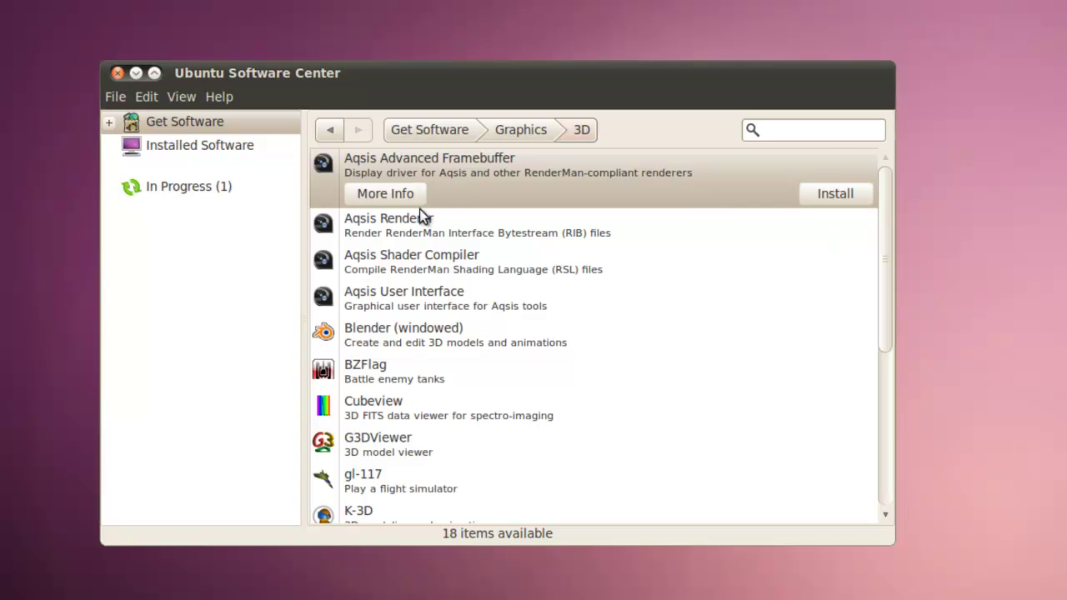
Check the In Progress list until VLC media player finishes installing.
{"action": "left_click", "coordinate": [176, 185]}
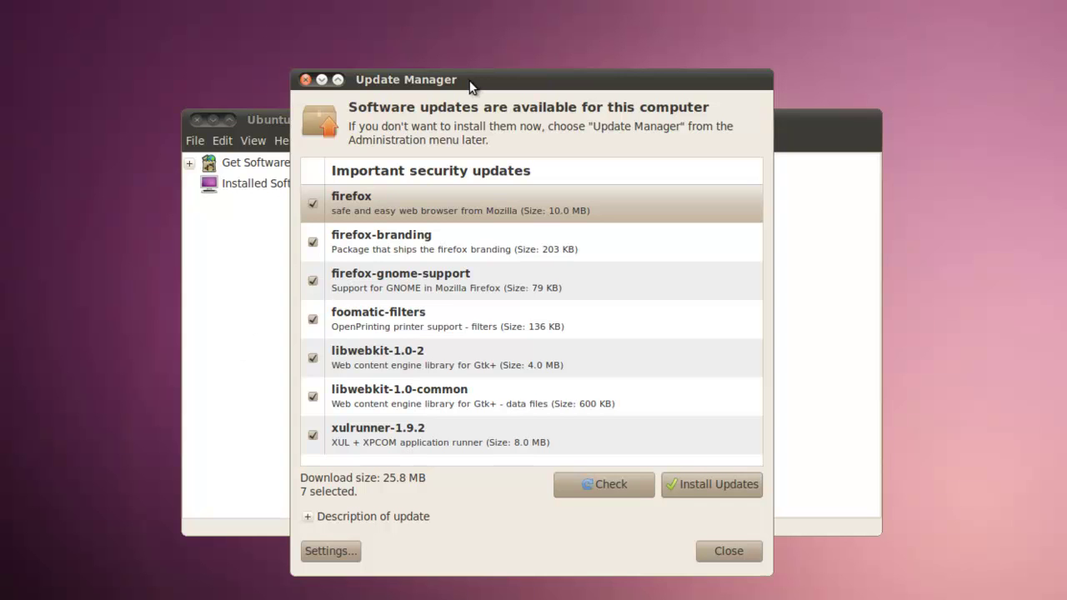
Start installing the 7 selected security updates, authorising with the administrator password.
{"action": "left_click_drag", "start_coordinate": [472, 87], "coordinate": [561, 42]}
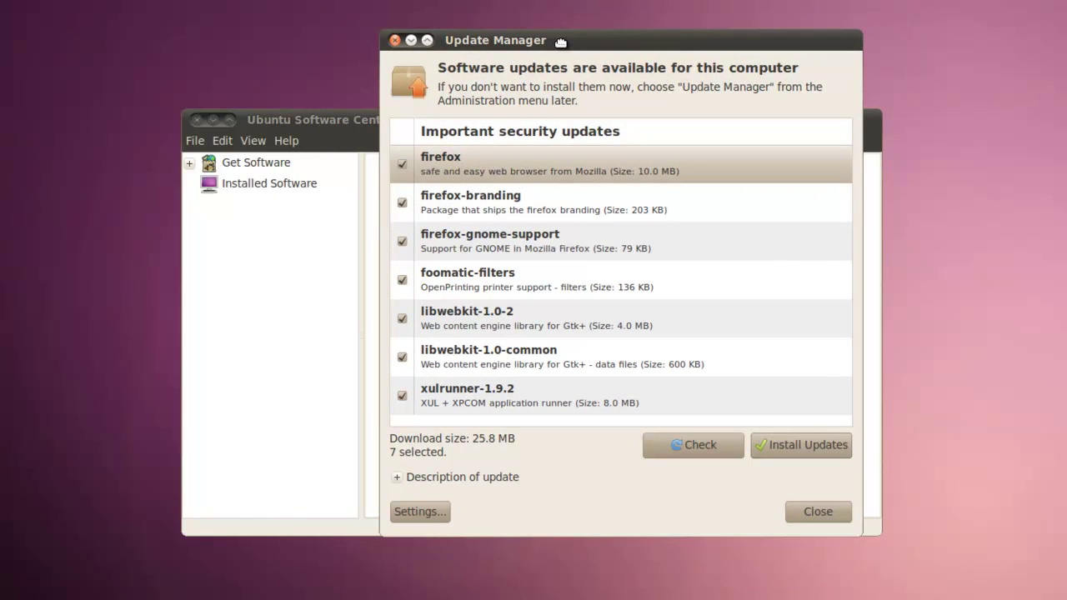
{"action": "left_click", "coordinate": [827, 449]}
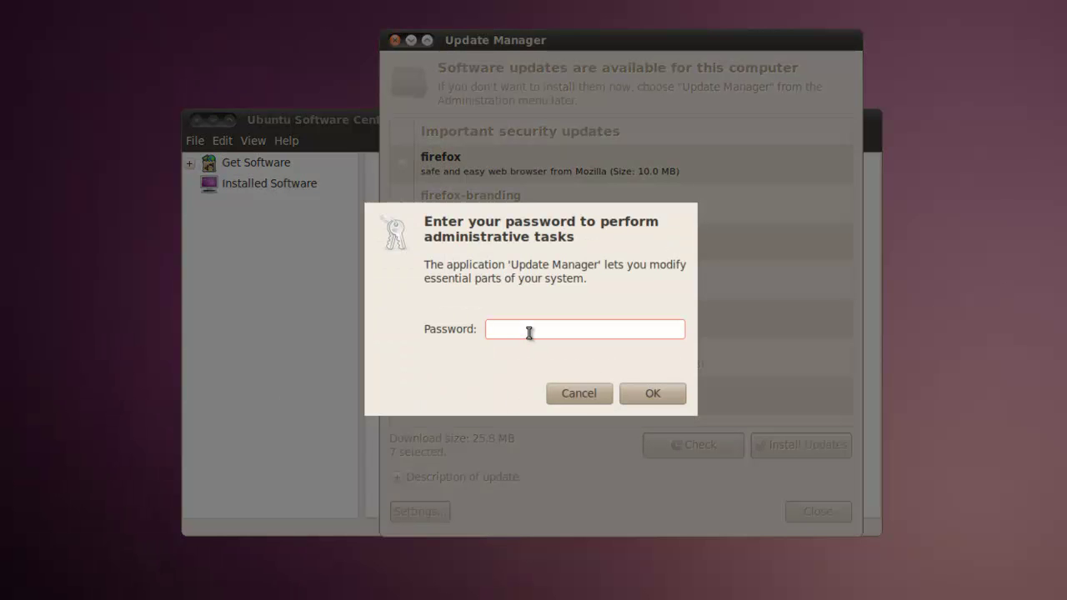
{"action": "type", "text": "•••••••"}
{"action": "left_click", "coordinate": [676, 397]}
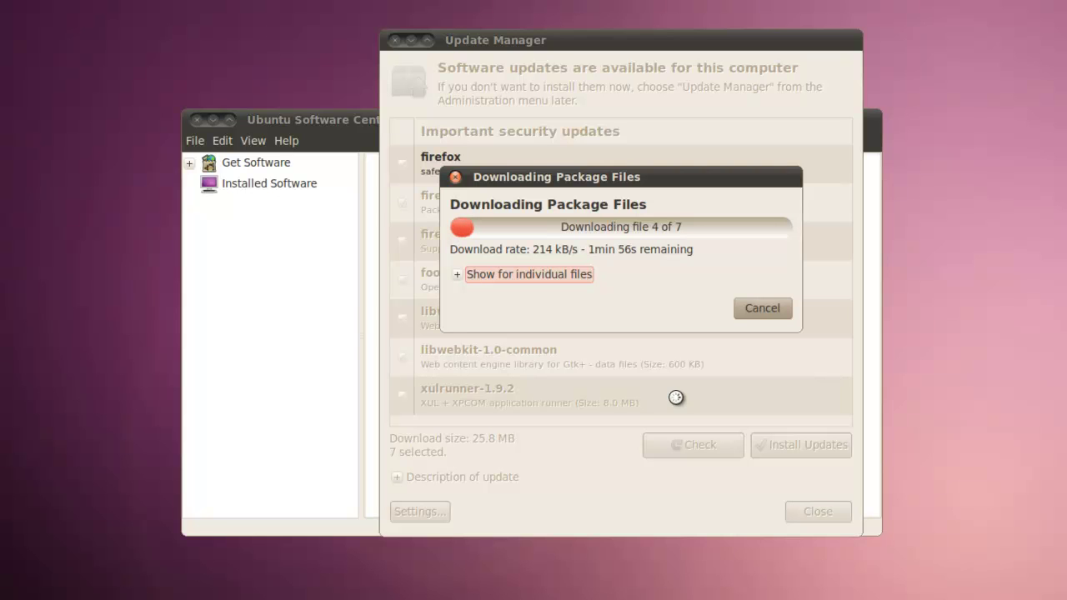
Scroll the 71 installed programs down to VLC, then close Update Manager once it reports up-to-date.
{"action": "left_click", "coordinate": [213, 187]}
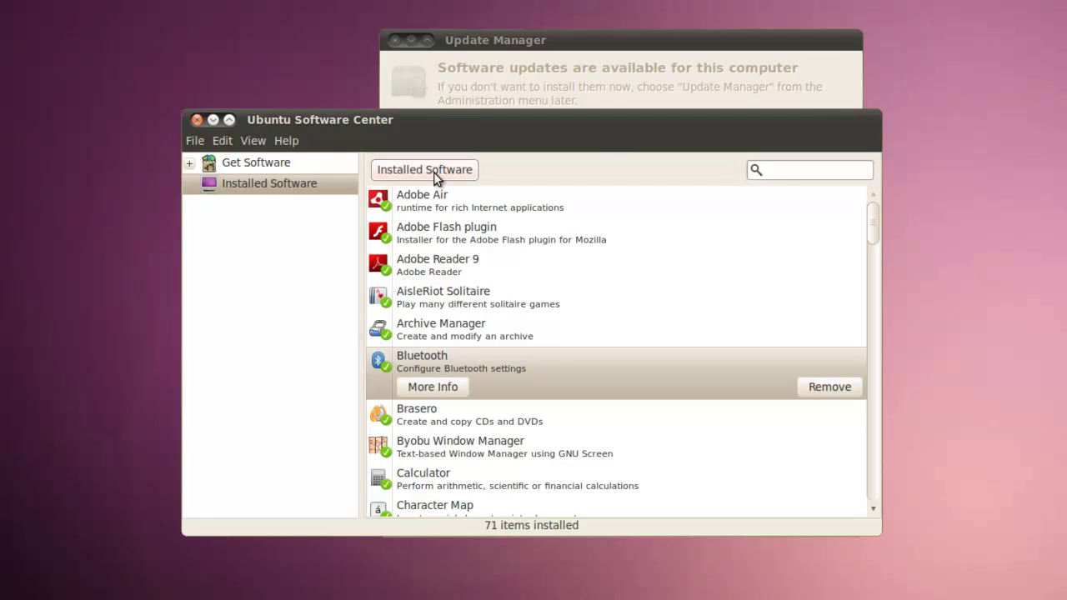
{"action": "left_click_drag", "start_coordinate": [870, 226], "coordinate": [859, 504]}
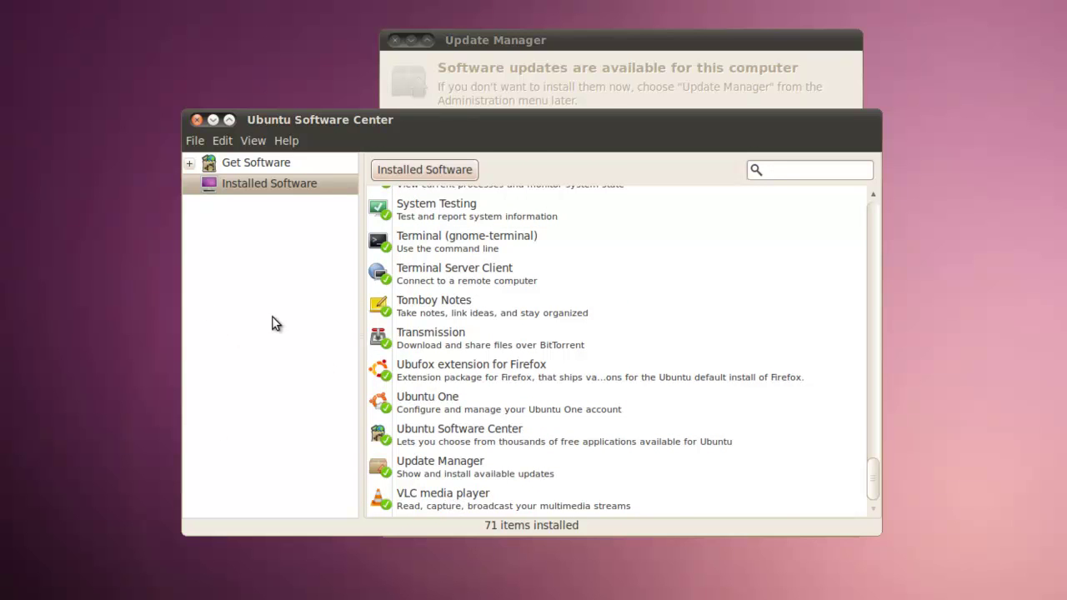
{"action": "left_click", "coordinate": [510, 46]}
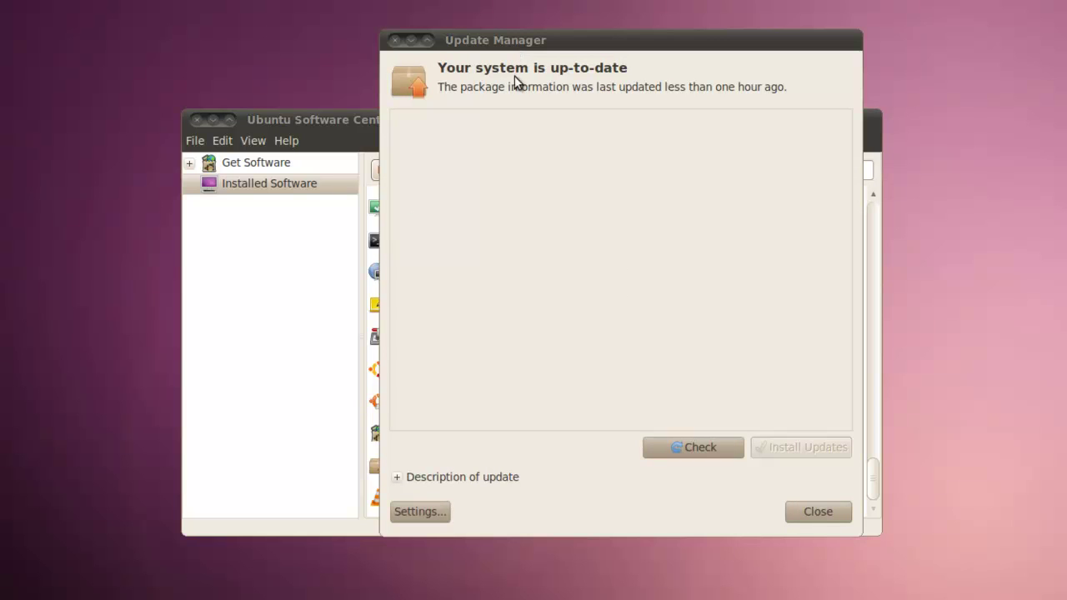
{"action": "left_click", "coordinate": [818, 512]}
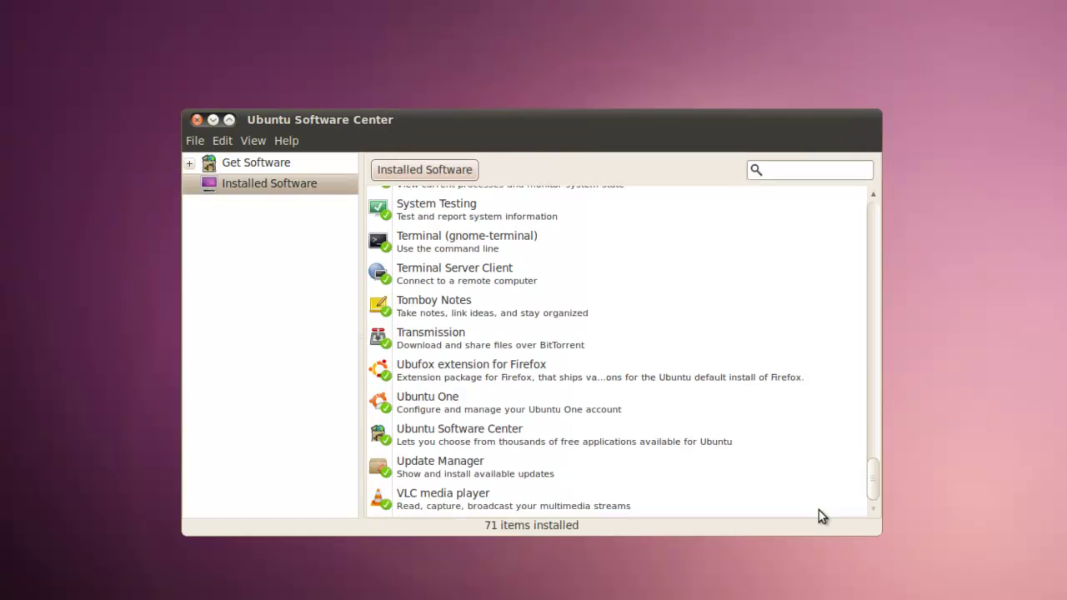
Close Software Center, launch VLC media player and accept its privacy and network settings.
{"action": "left_click", "coordinate": [196, 121]}
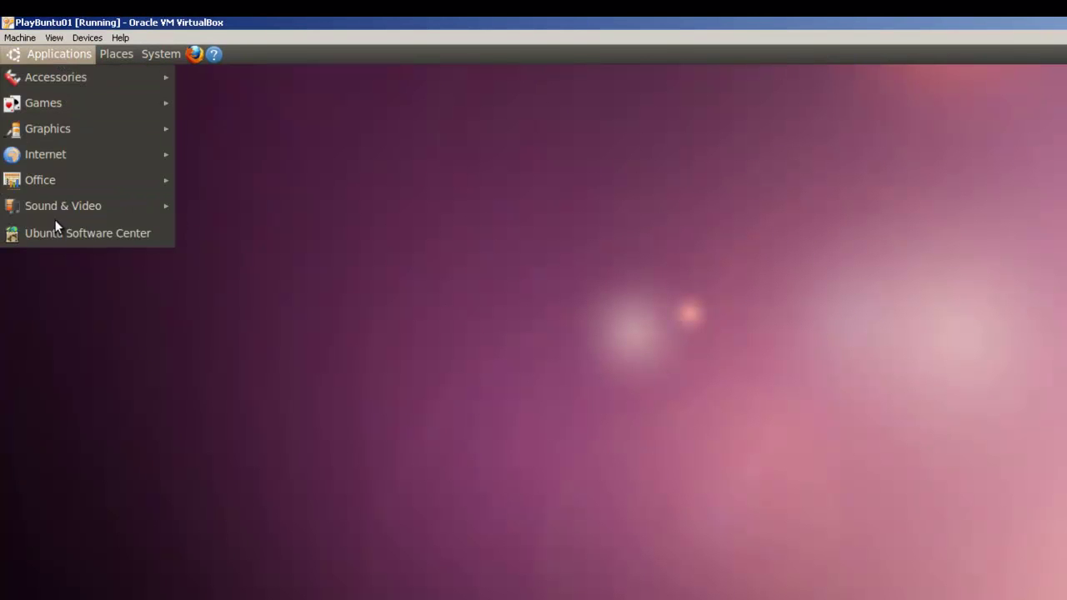
{"action": "mouse_move", "coordinate": [59, 211]}
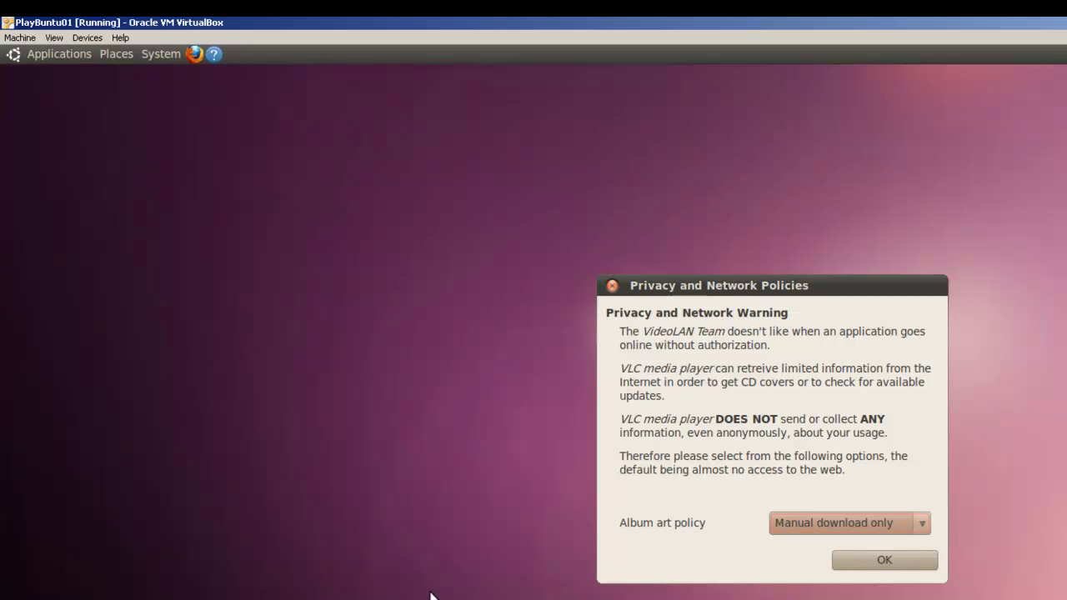
{"action": "left_click", "coordinate": [885, 561]}
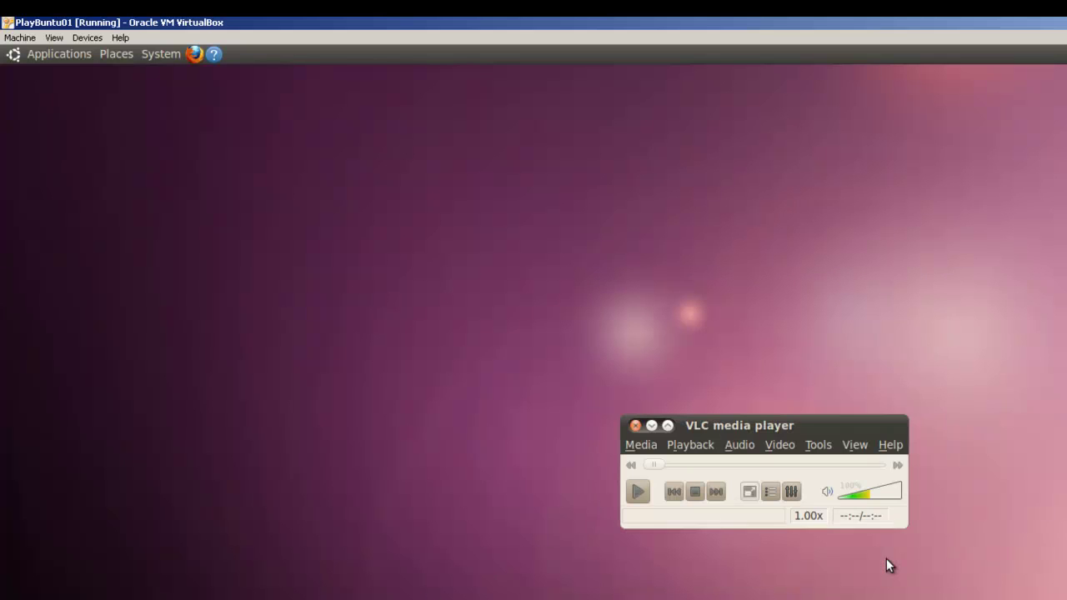